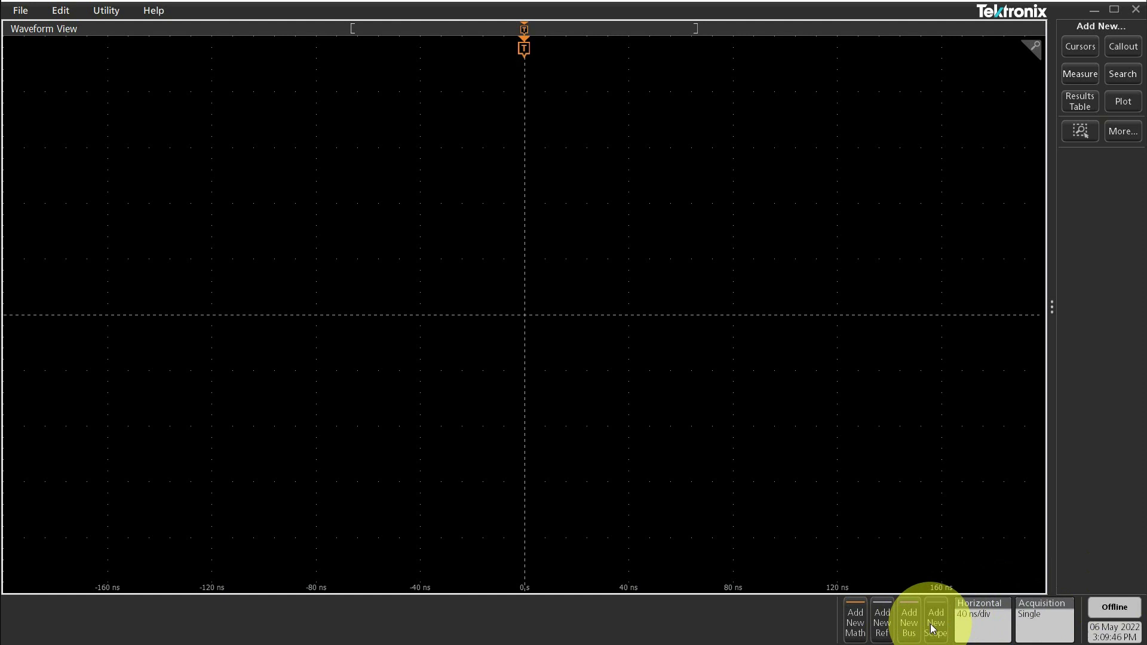
Step: Add a new remote scope at host 192.168.1.222
click(937, 601)
click(936, 479)
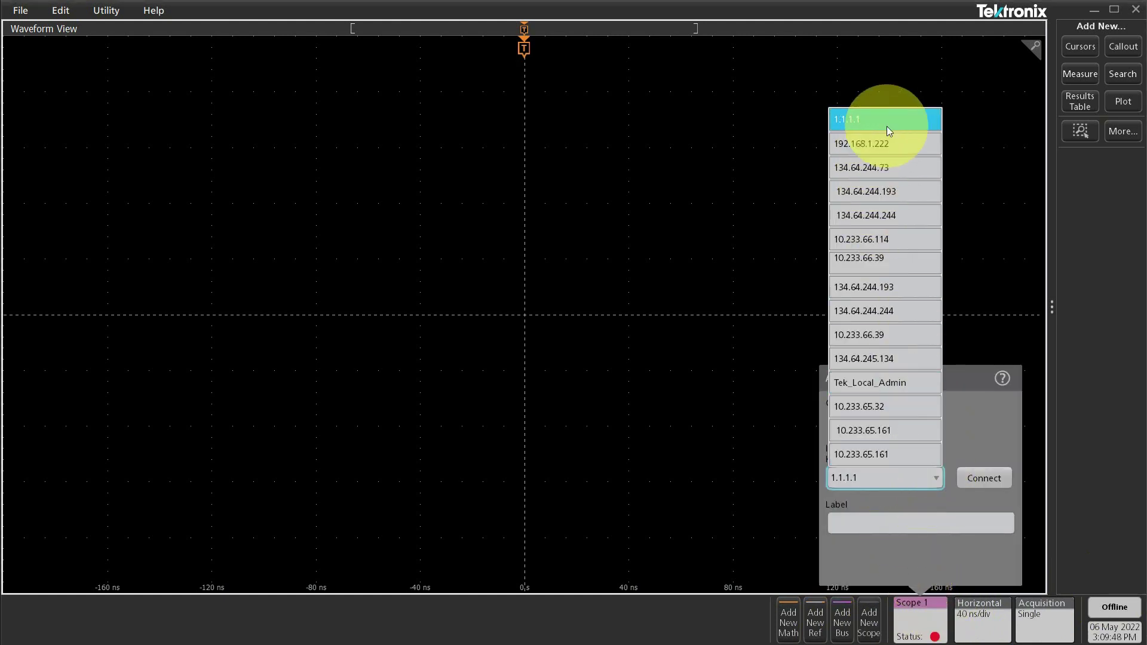
click(886, 153)
Step: Turn TekScope Remote Control on under Utility I/O and connect Scope 1 to the TBS2102
click(107, 10)
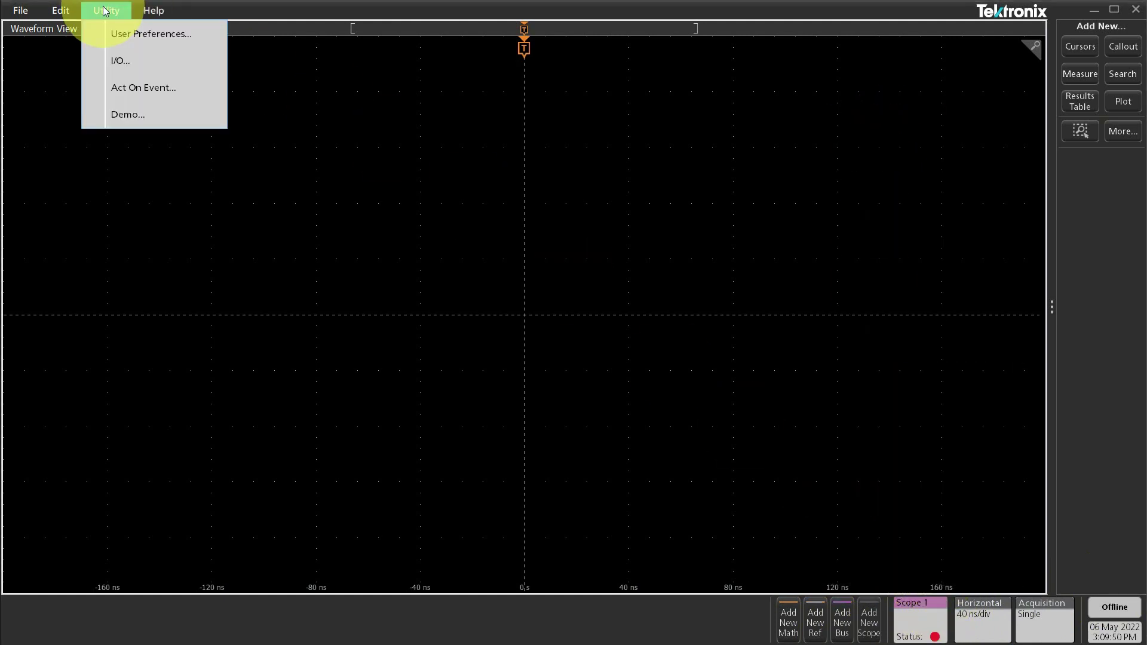
click(105, 60)
click(464, 365)
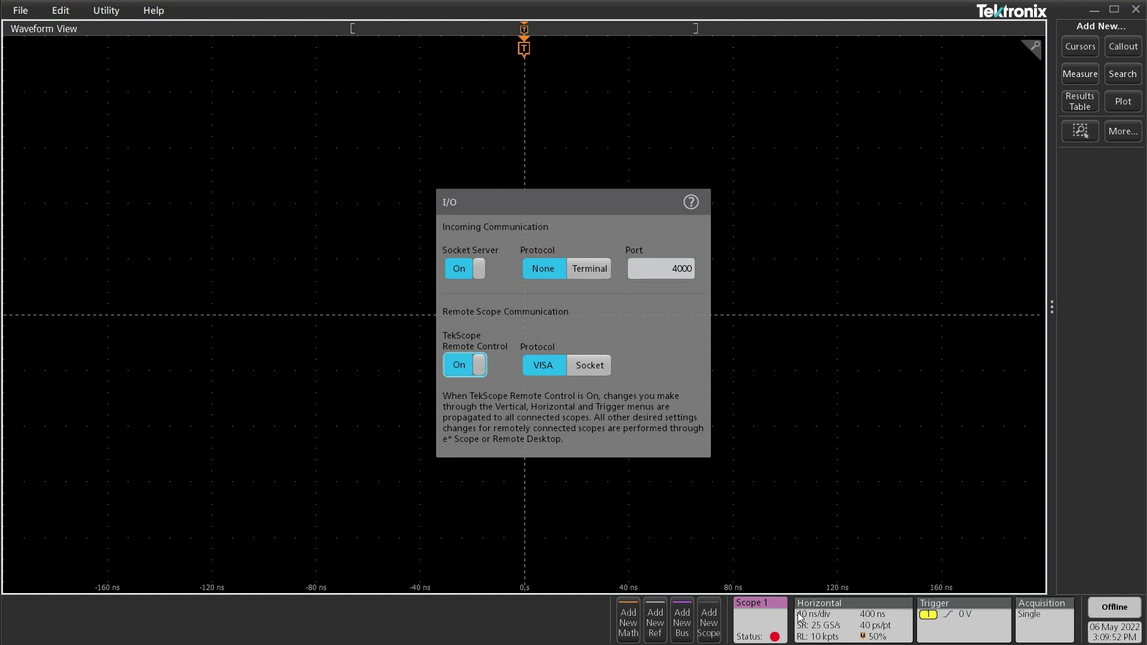
click(757, 618)
click(826, 579)
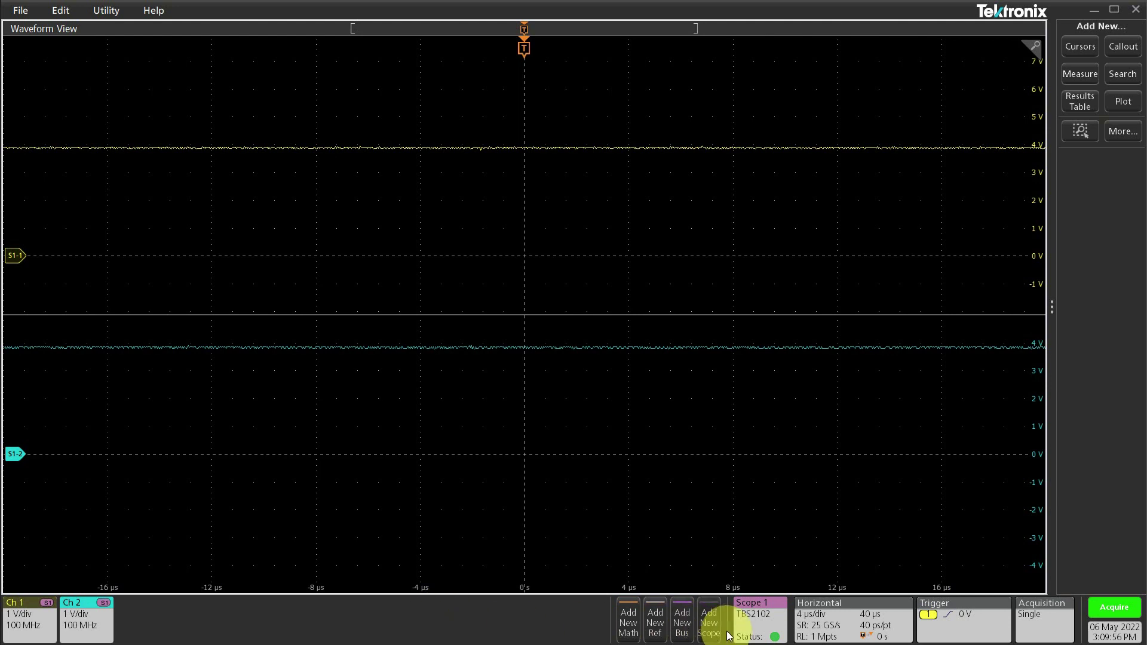
Step: Add an I2C bus with SCLK on S1_Ch 1, SDA on S1_Ch 2, both thresholds 2.5 V
click(682, 622)
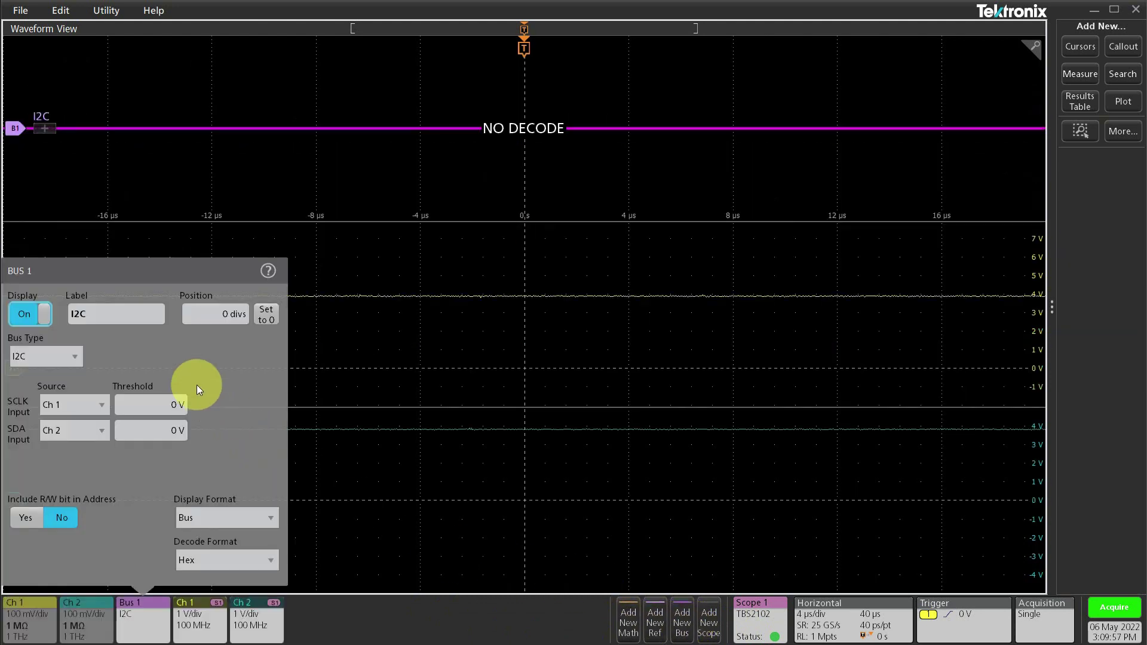
click(91, 405)
click(75, 358)
click(87, 433)
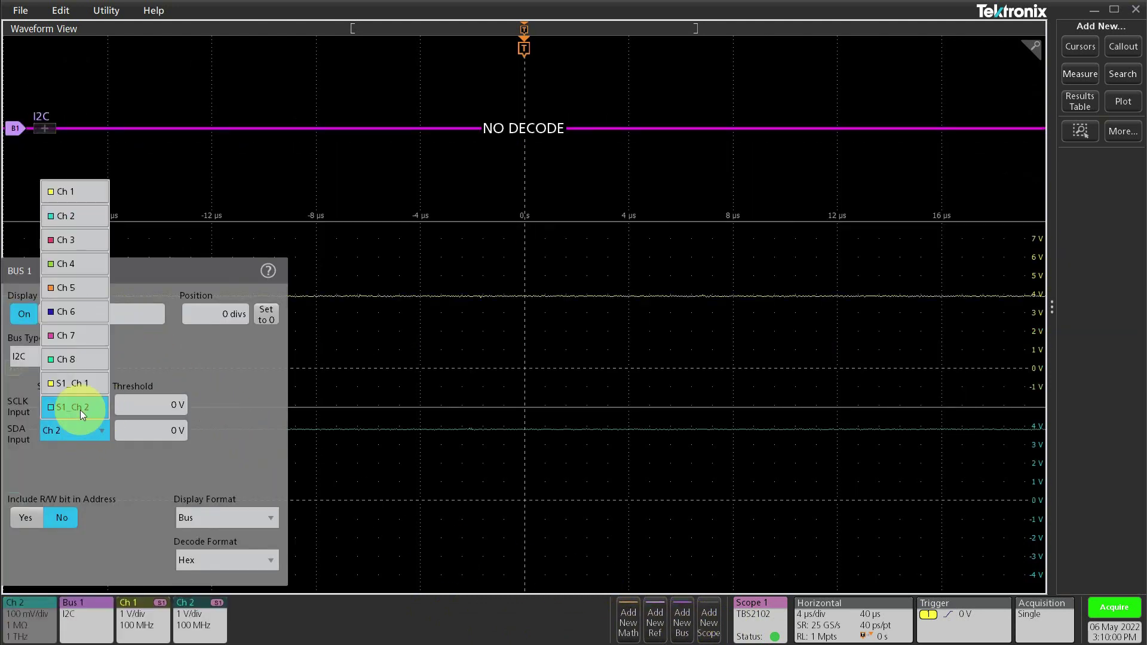
click(80, 410)
click(163, 404)
text(2.5)
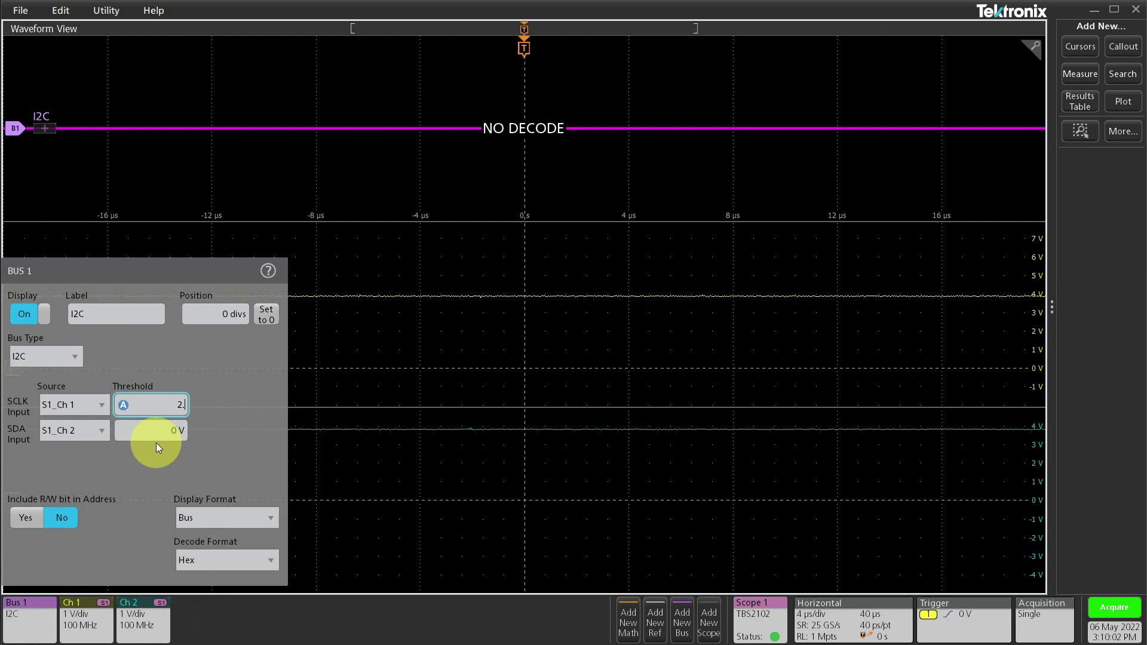
key(Tab)
key(Return)
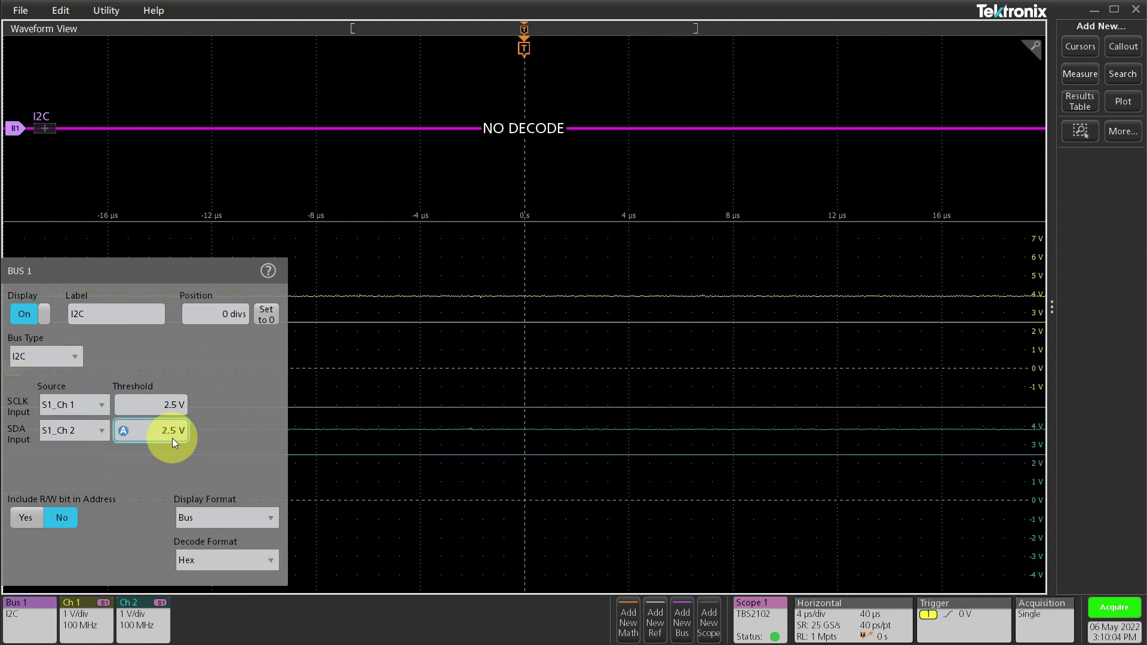
Step: Set Ch 1 and Ch 2 to 2 V/div
click(105, 618)
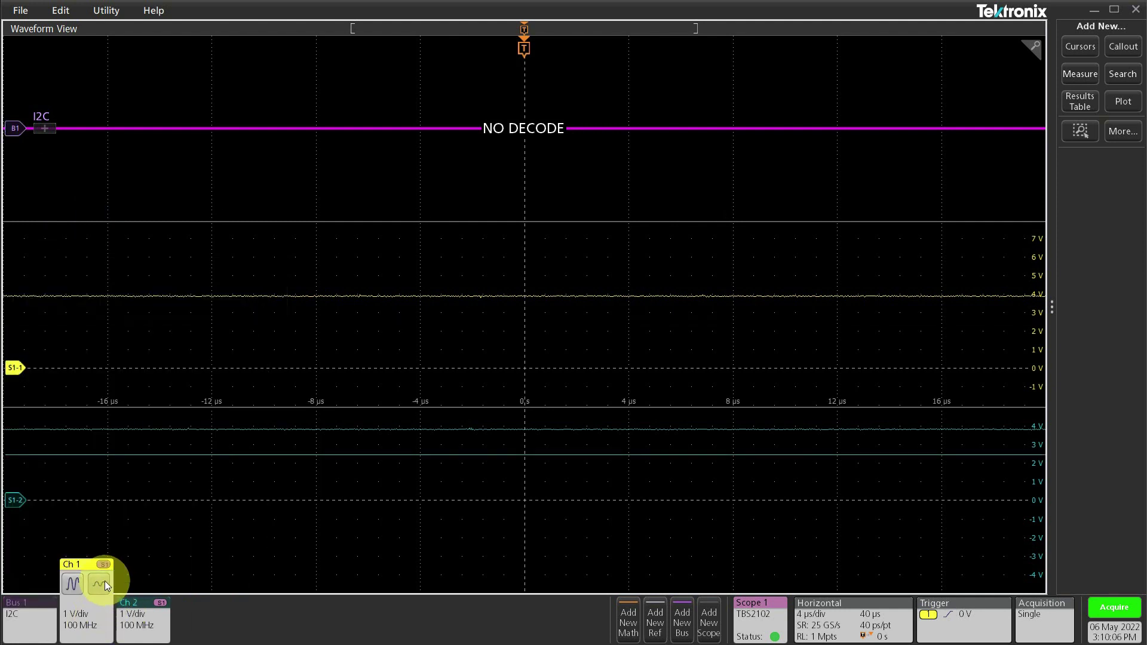
click(105, 581)
click(142, 629)
click(163, 580)
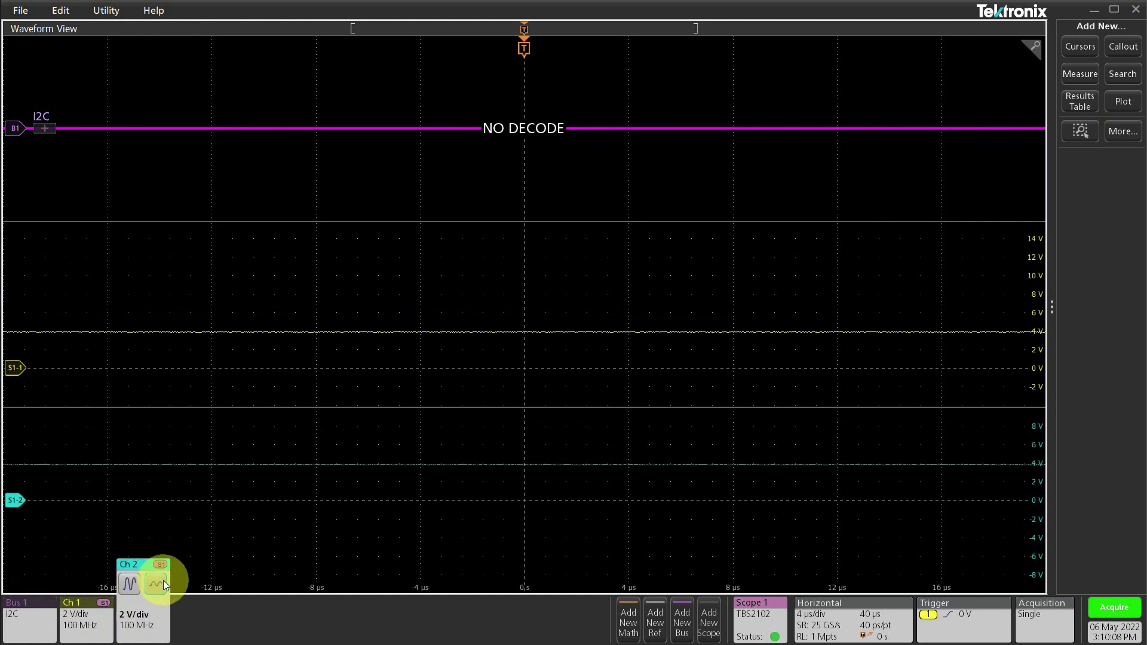
Step: Switch the horizontal mode to Manual and lower the sample rate to 2.5 MS/s
click(873, 628)
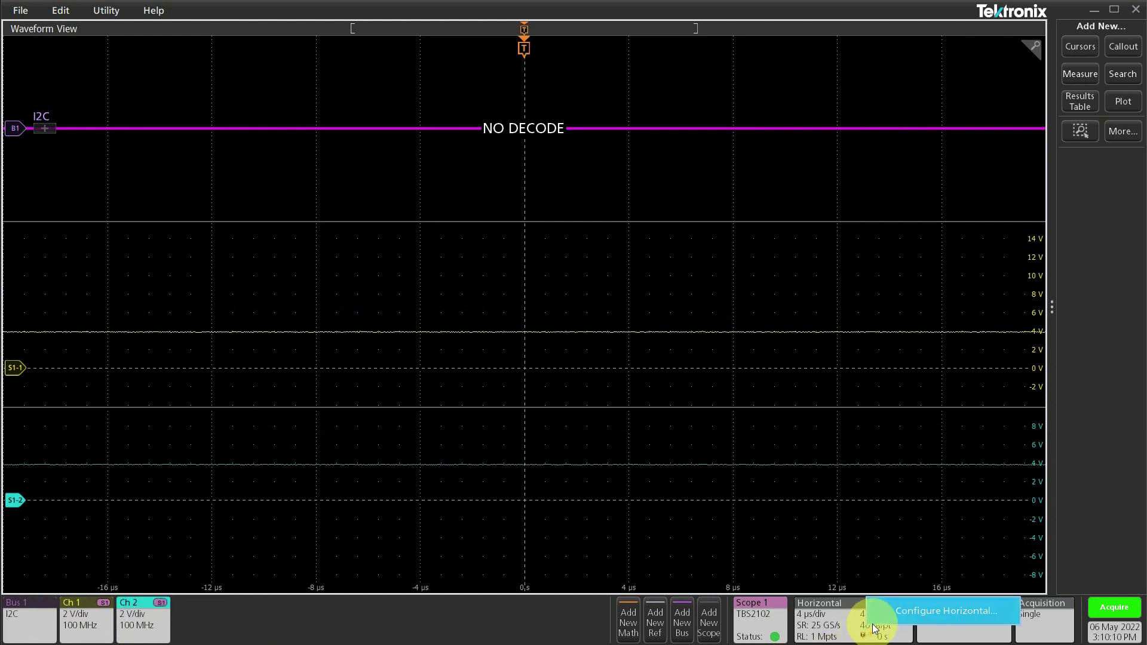
click(895, 612)
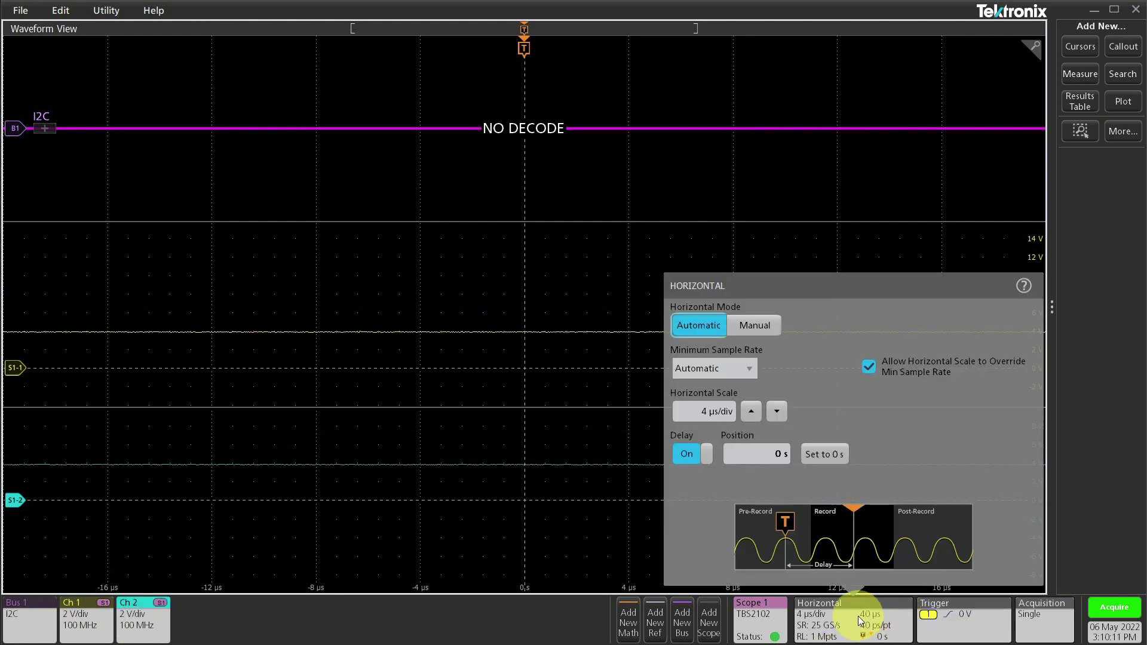
click(775, 325)
click(980, 369)
click(981, 368)
click(981, 369)
click(981, 369)
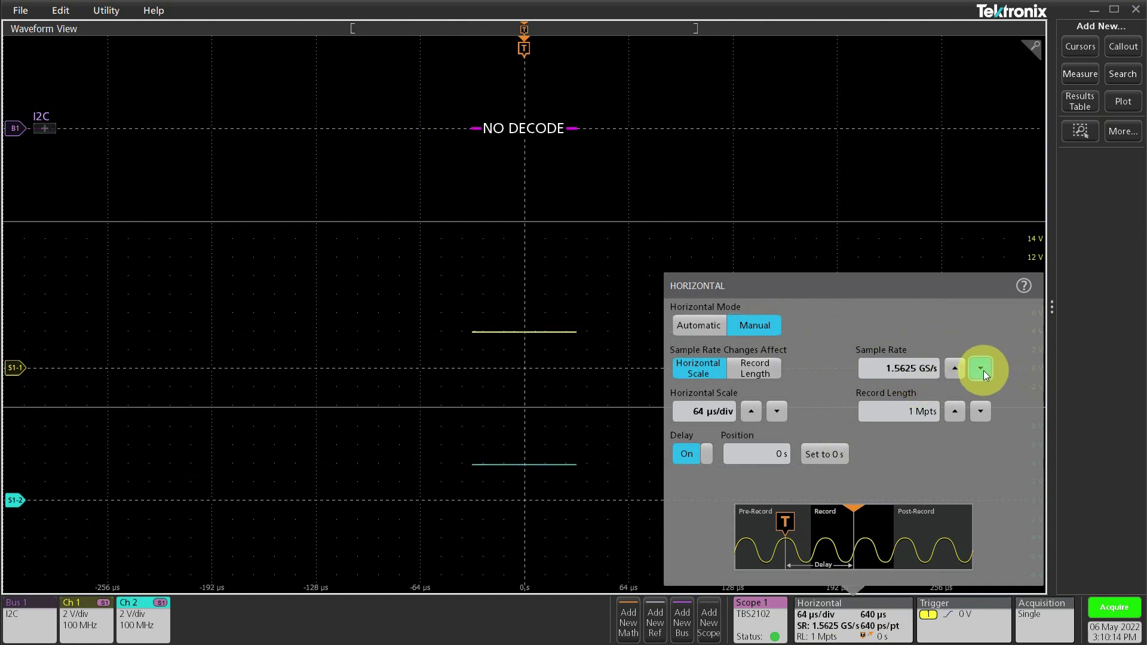
click(980, 369)
click(980, 369)
click(981, 369)
click(981, 368)
click(980, 369)
click(981, 369)
click(981, 369)
click(981, 369)
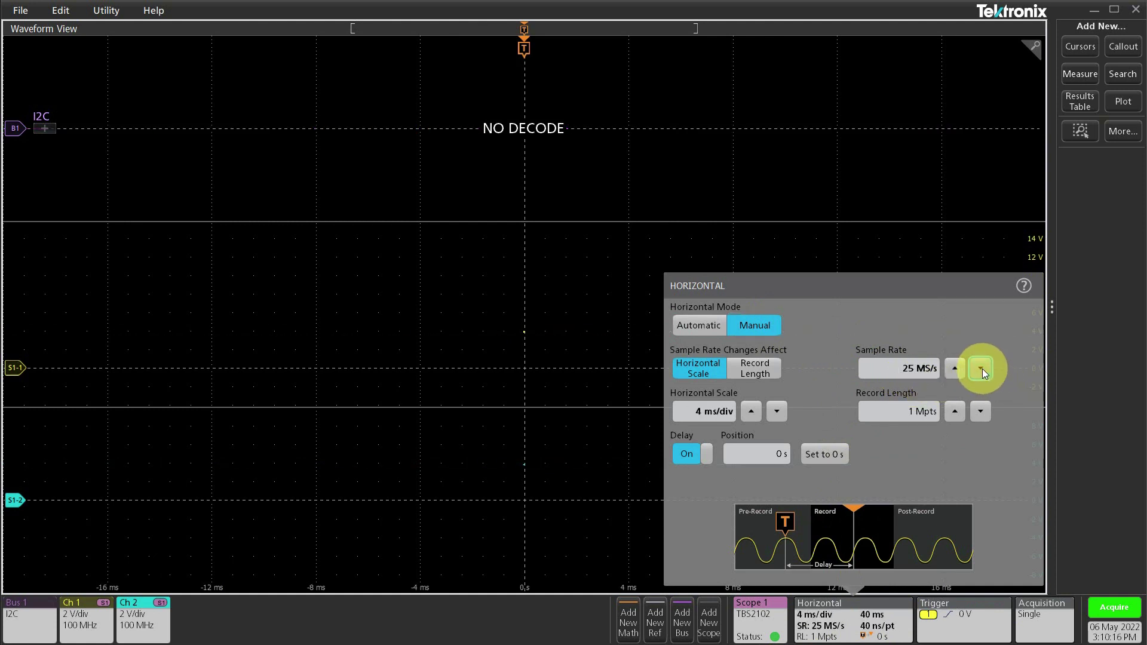
click(980, 368)
click(980, 369)
click(980, 368)
click(981, 368)
click(981, 369)
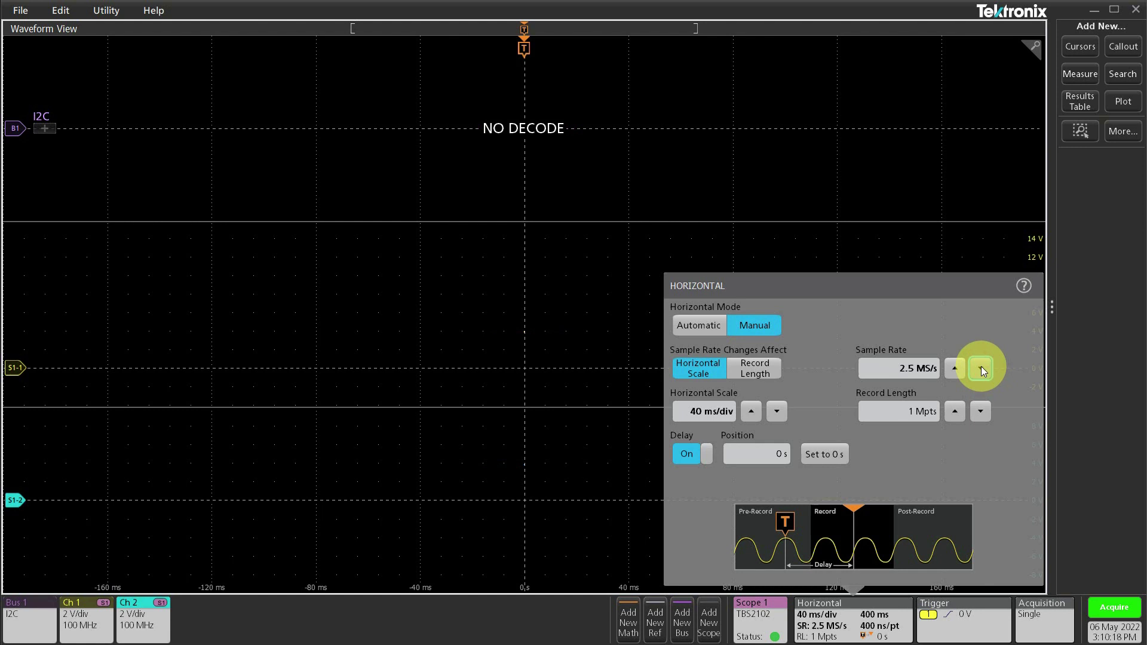
Step: Set record length to 250 kpts, turn delay off, and put trigger position at 10%
click(884, 412)
text(205)
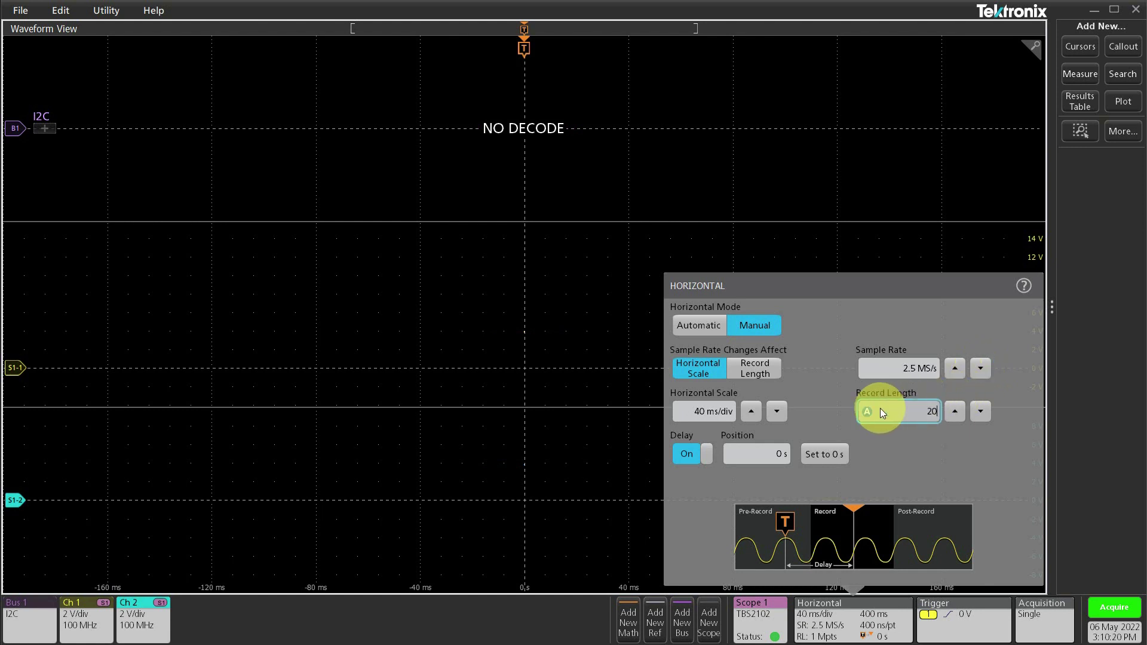
key(BackSpace)
key(BackSpace)
text(50)
key(Return)
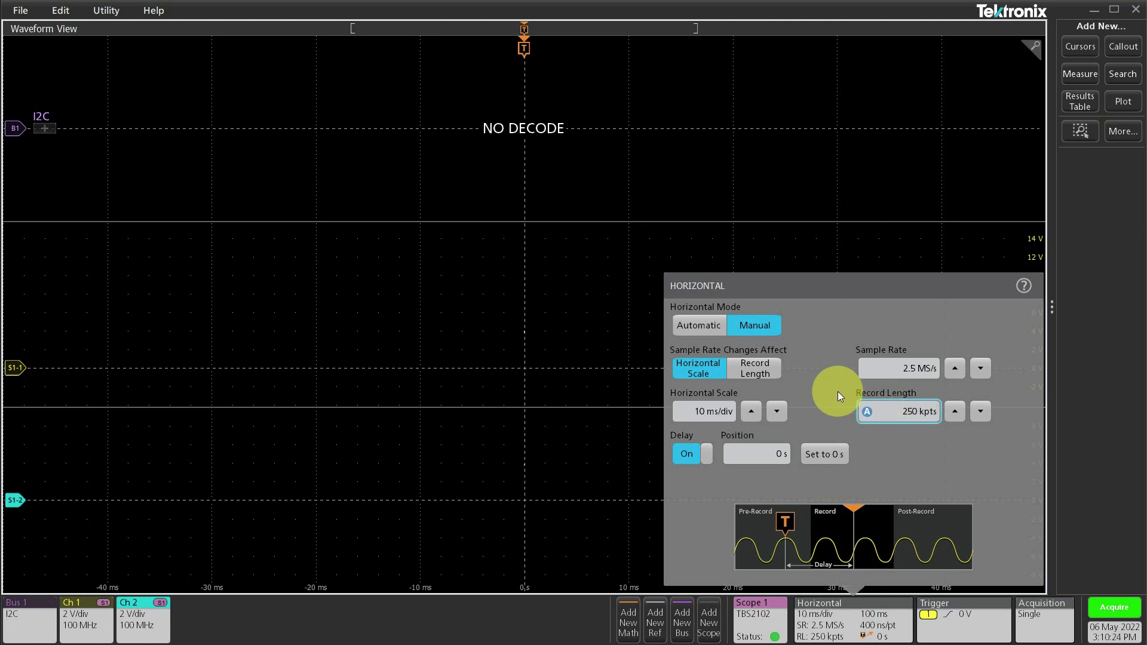
click(698, 446)
click(826, 454)
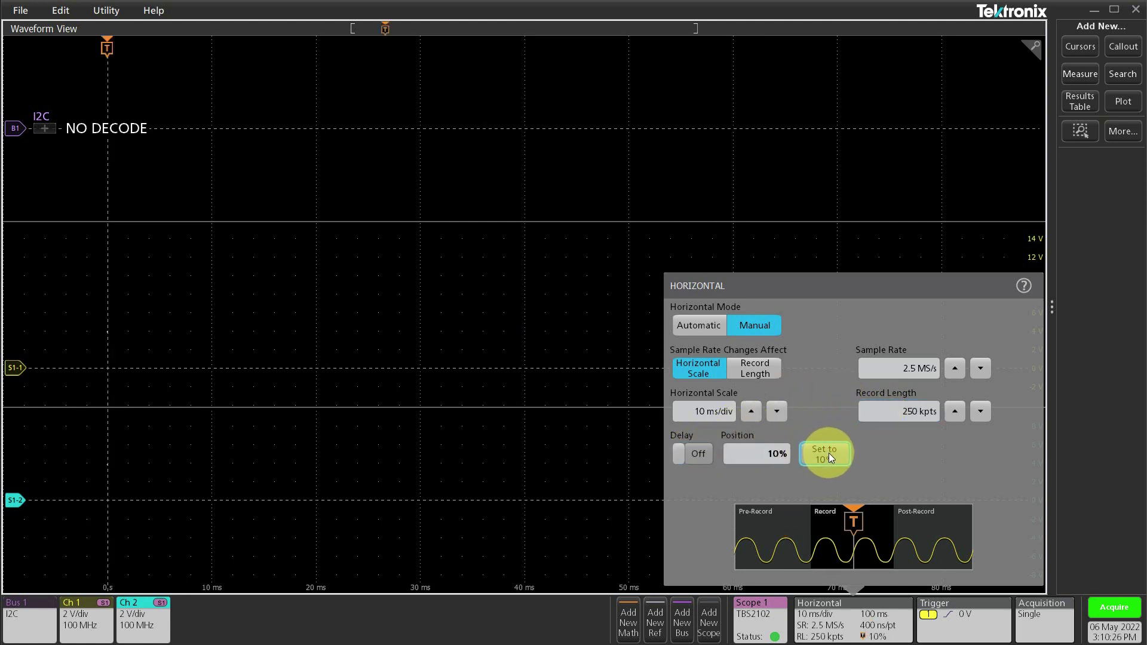
click(946, 620)
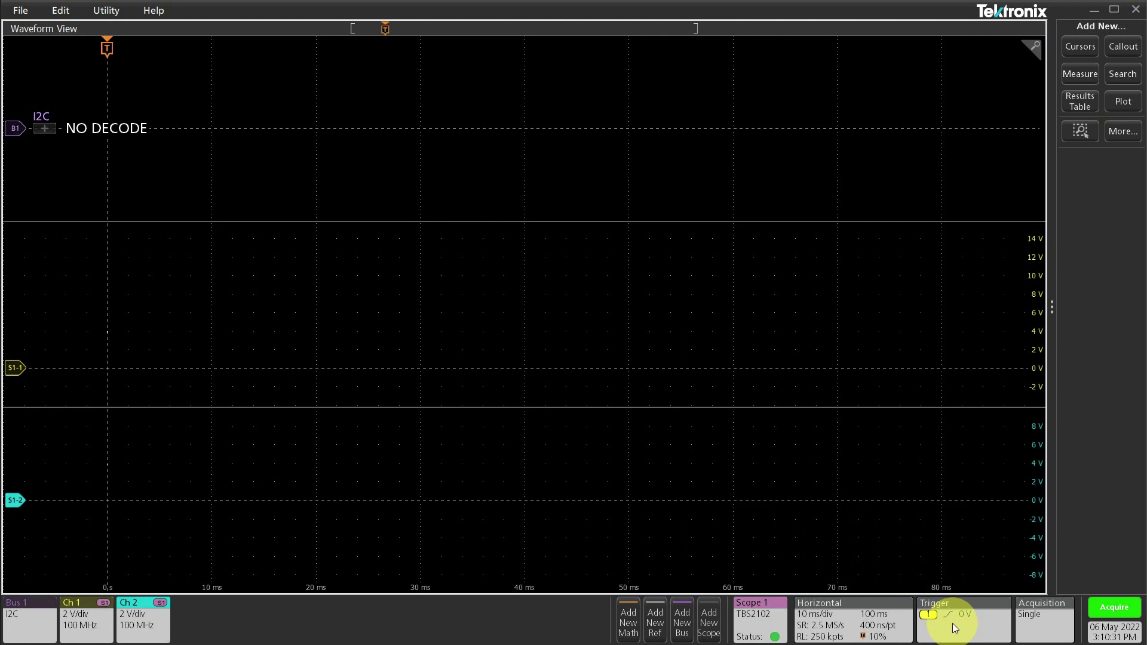
Step: Set the Ch 1 edge trigger to a falling slope at a 2.7 V level
right_click(953, 623)
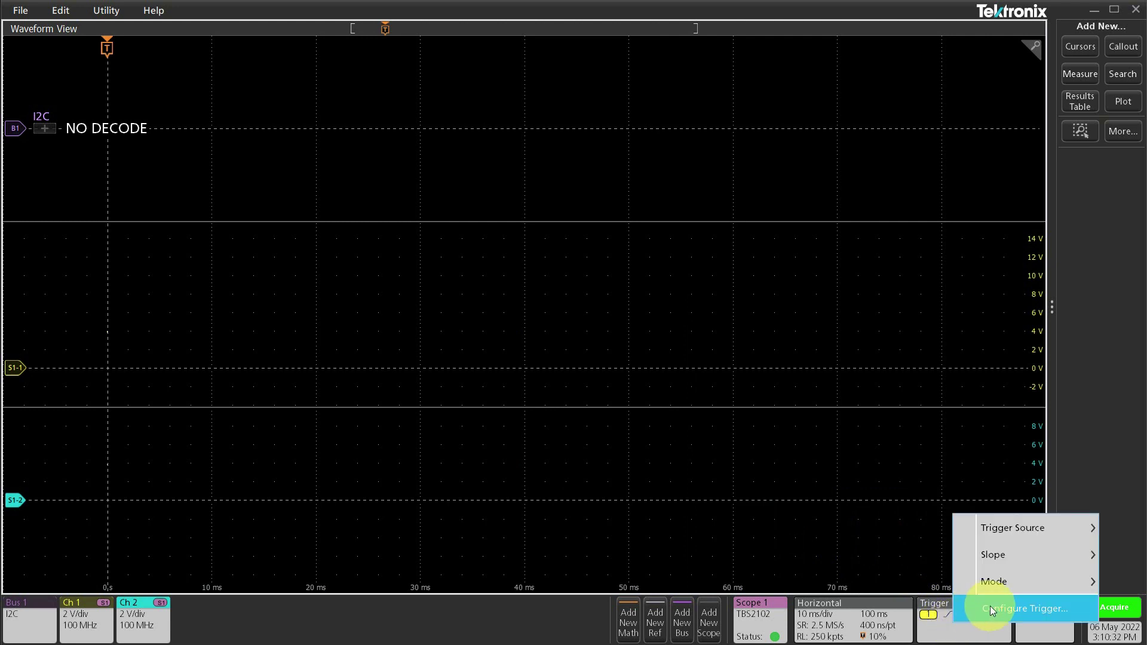
click(991, 608)
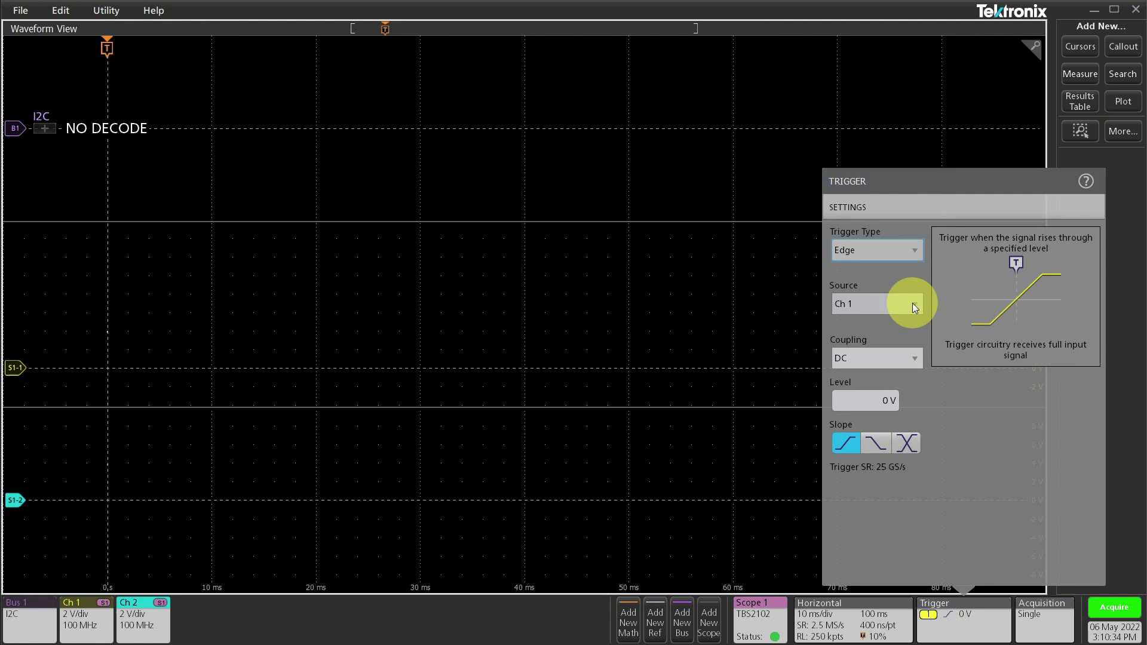
click(877, 443)
click(877, 399)
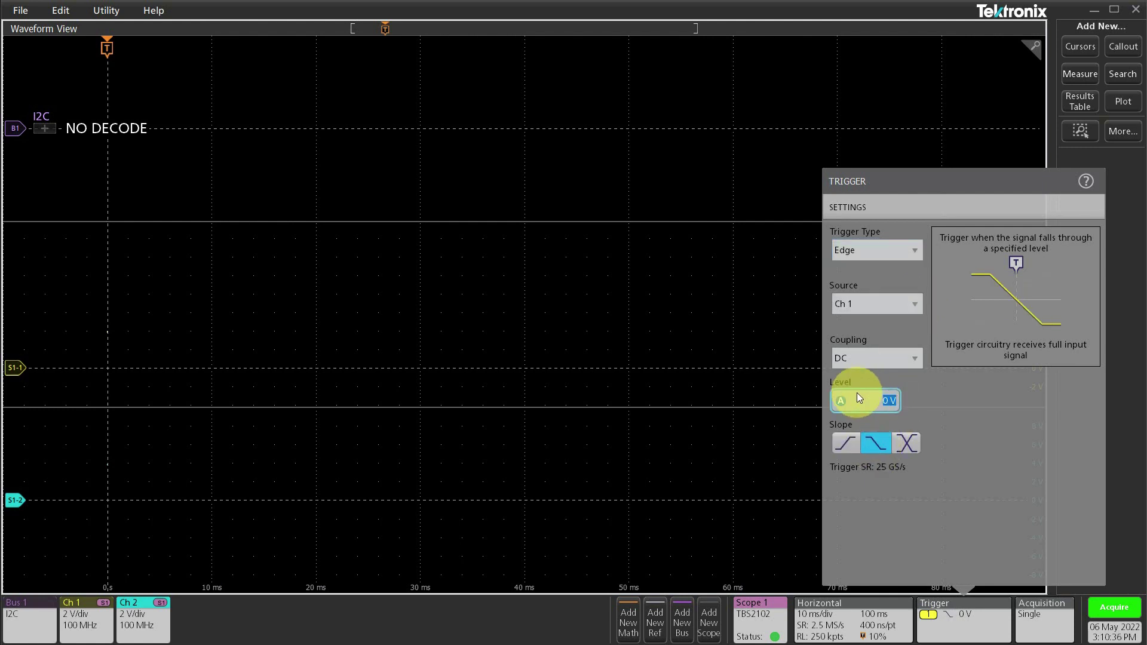
text(2.7)
key(Return)
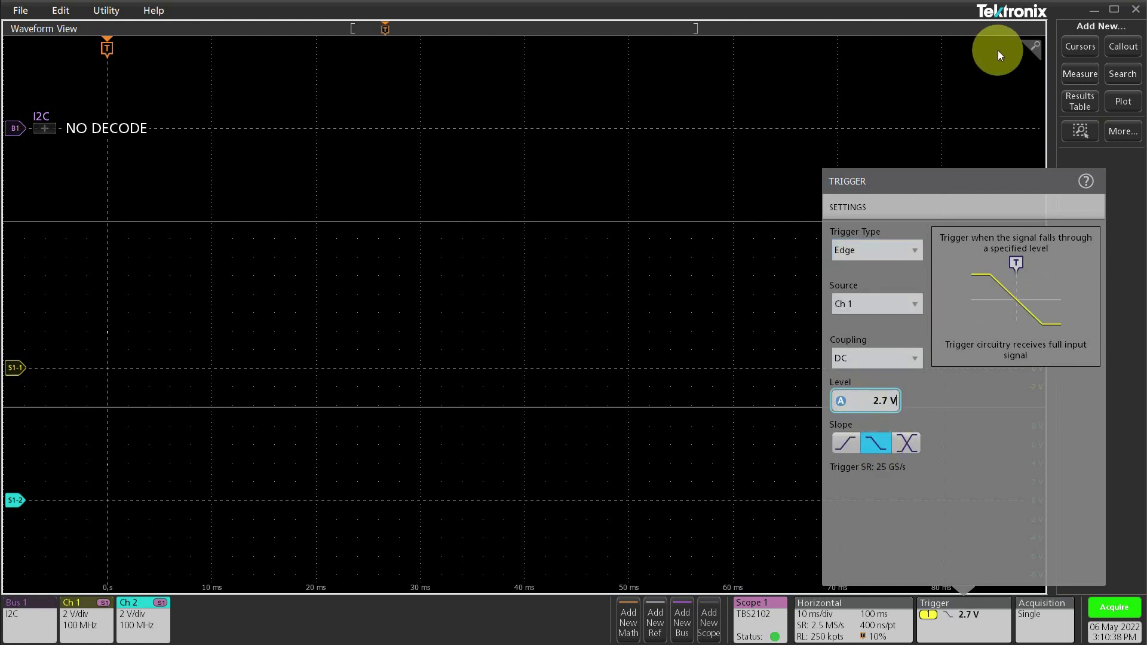
click(569, 621)
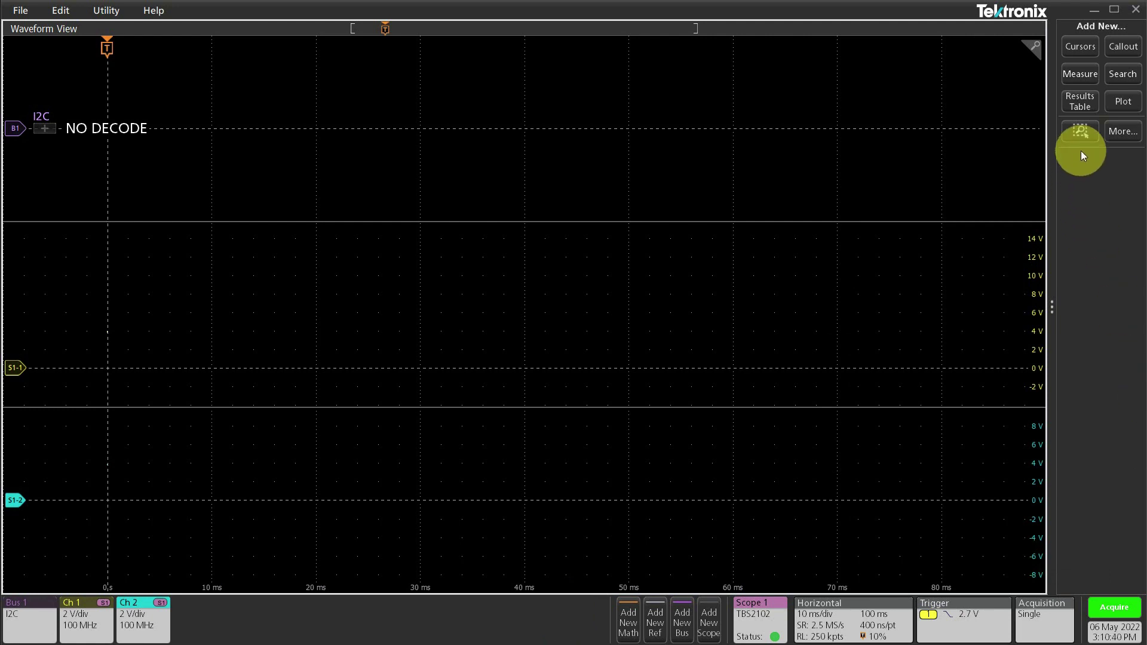
Step: Add a Bus Decode results table for Bus 1 and shrink it above the waveforms
click(1082, 108)
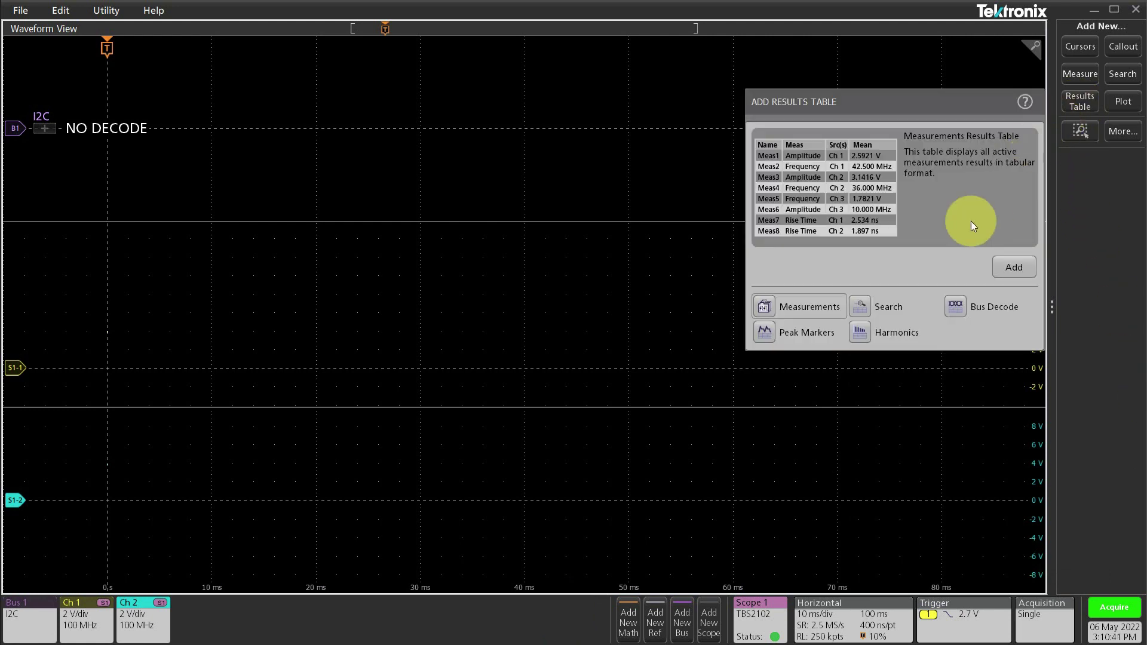
click(963, 306)
click(1016, 267)
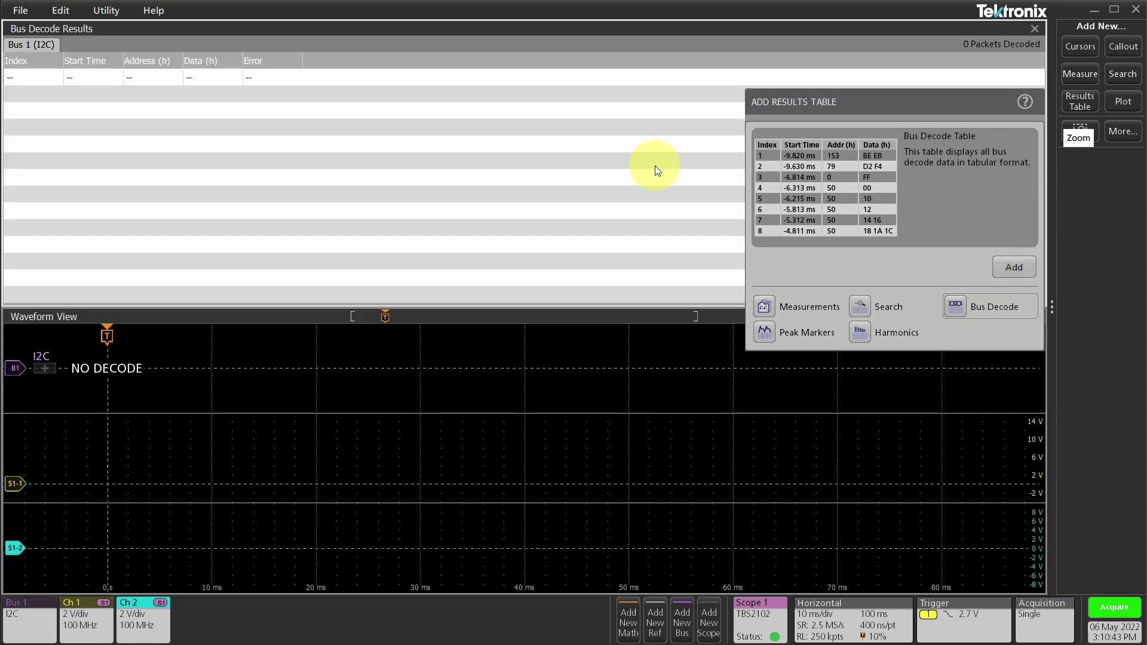
click(557, 306)
drag(557, 306, 559, 175)
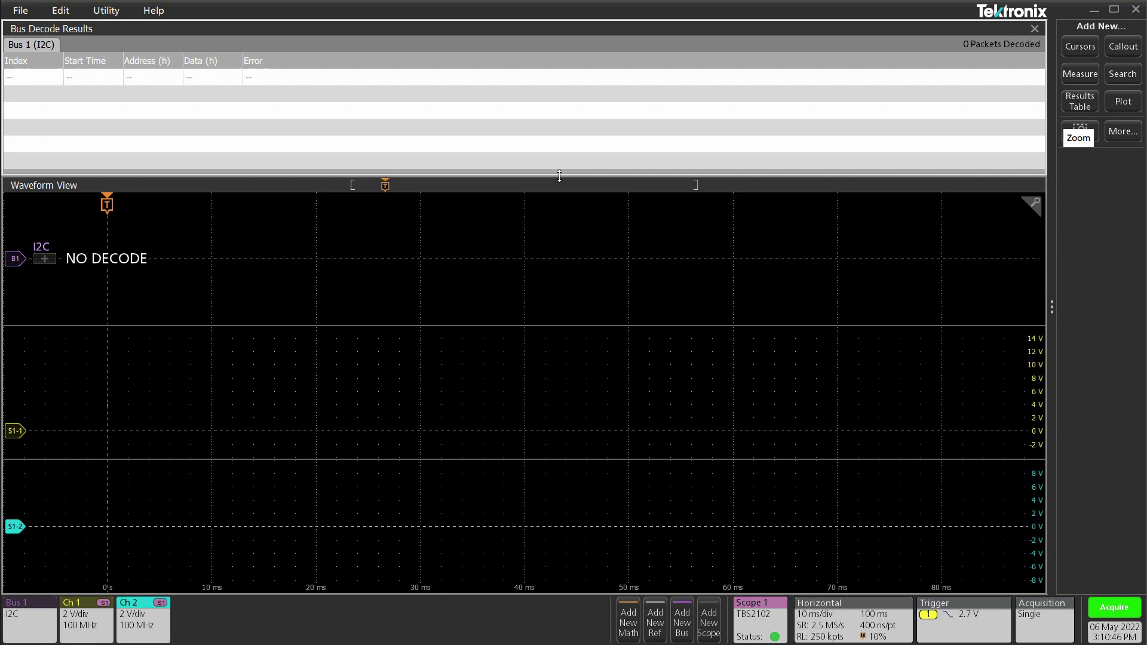
Step: Run a Sequence acquisition stopping after 3, yielding 132 decoded I2C packets
right_click(1047, 615)
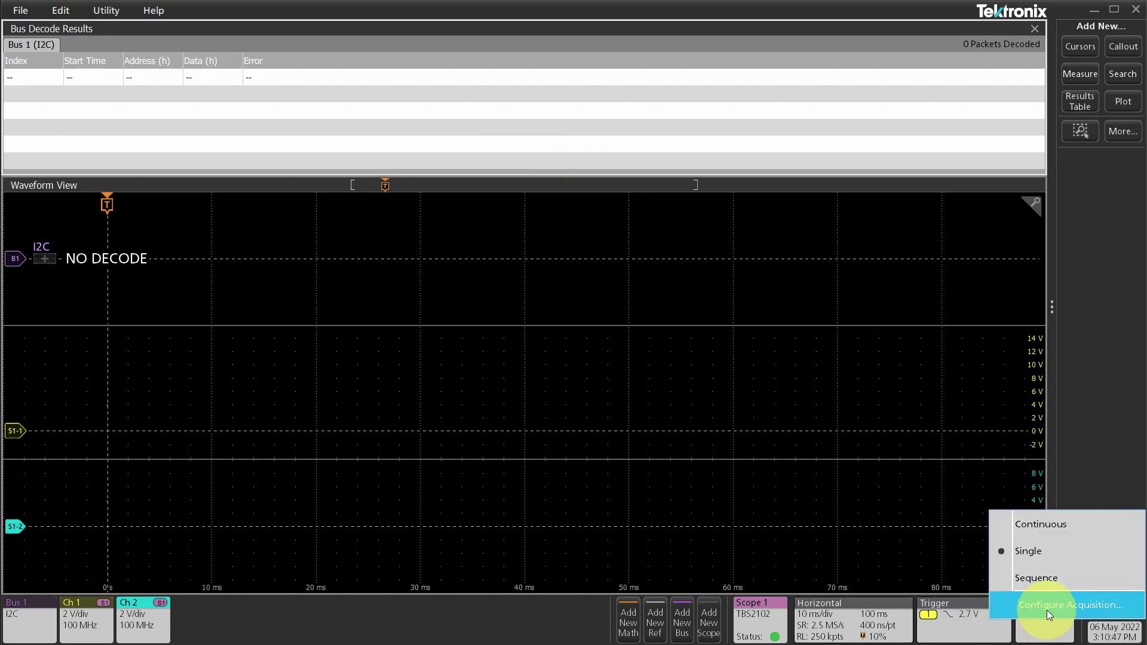
click(1068, 602)
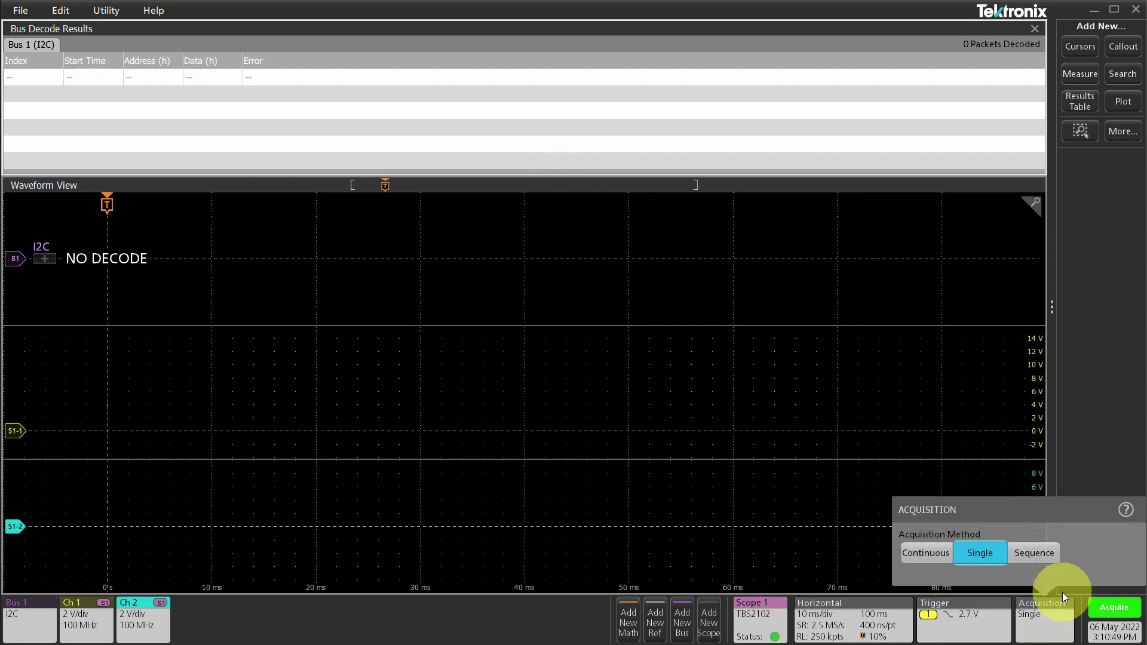
click(1034, 551)
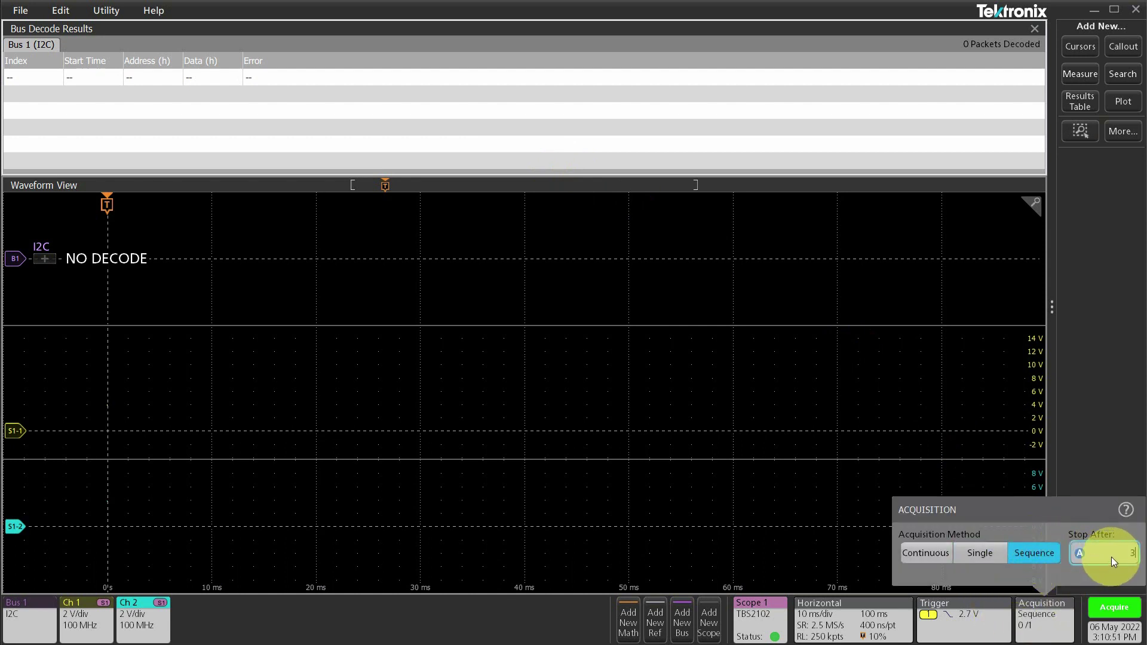
click(1115, 608)
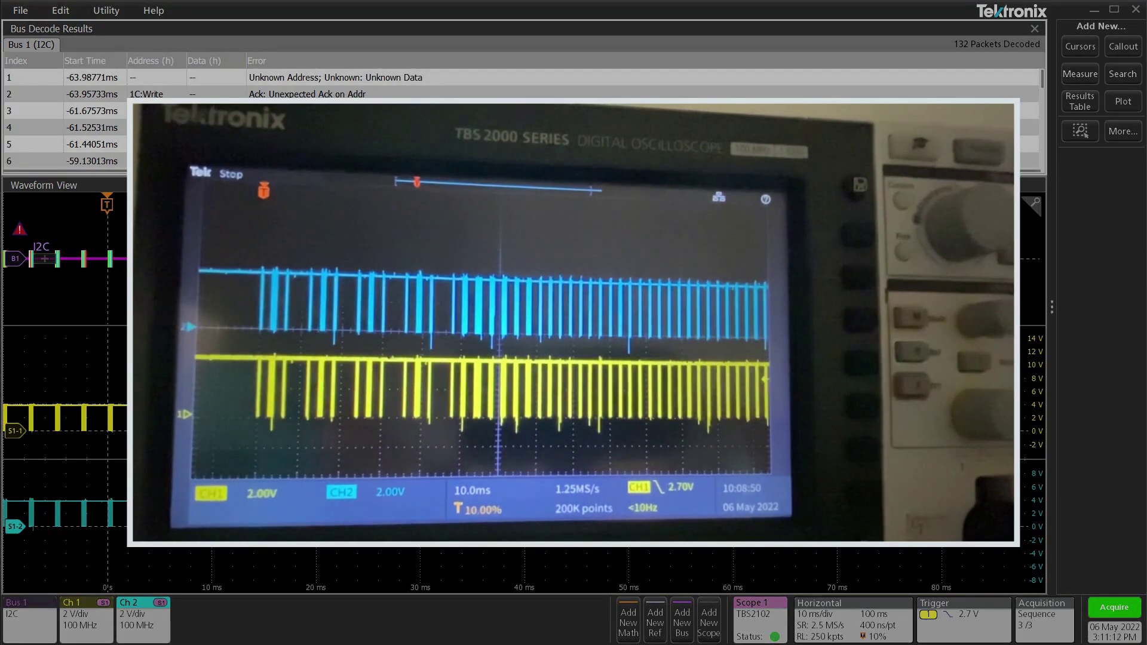
scroll(329, 73, down, 4)
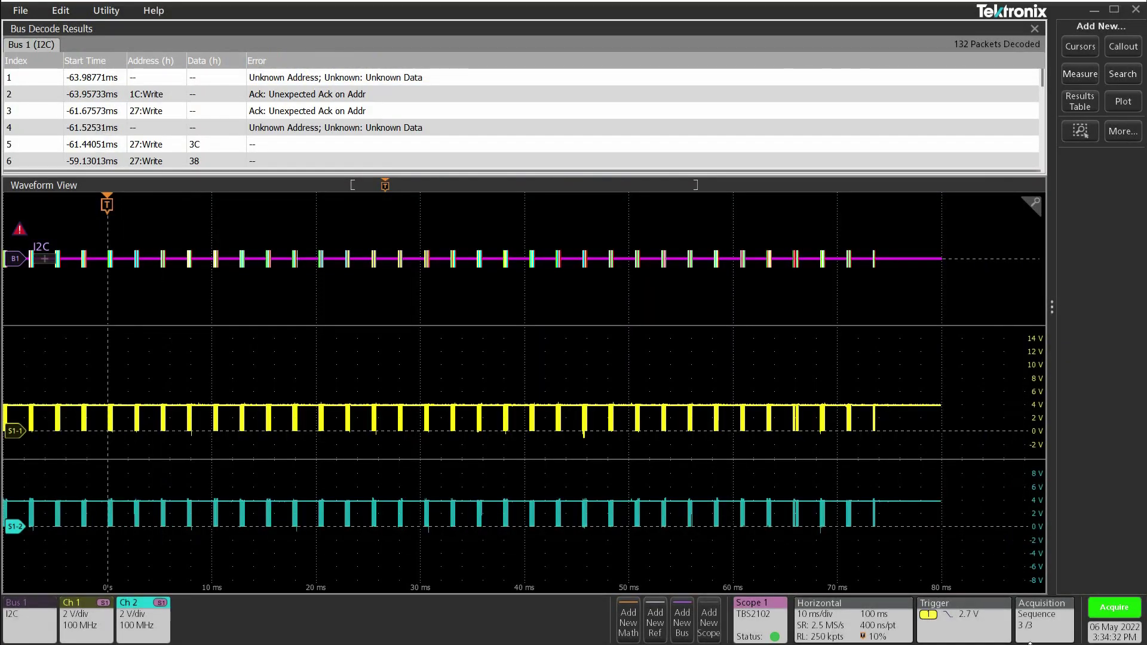
Step: Run Continuous acquisition and scroll through the refreshing Bus Decode Results table
right_click(1042, 629)
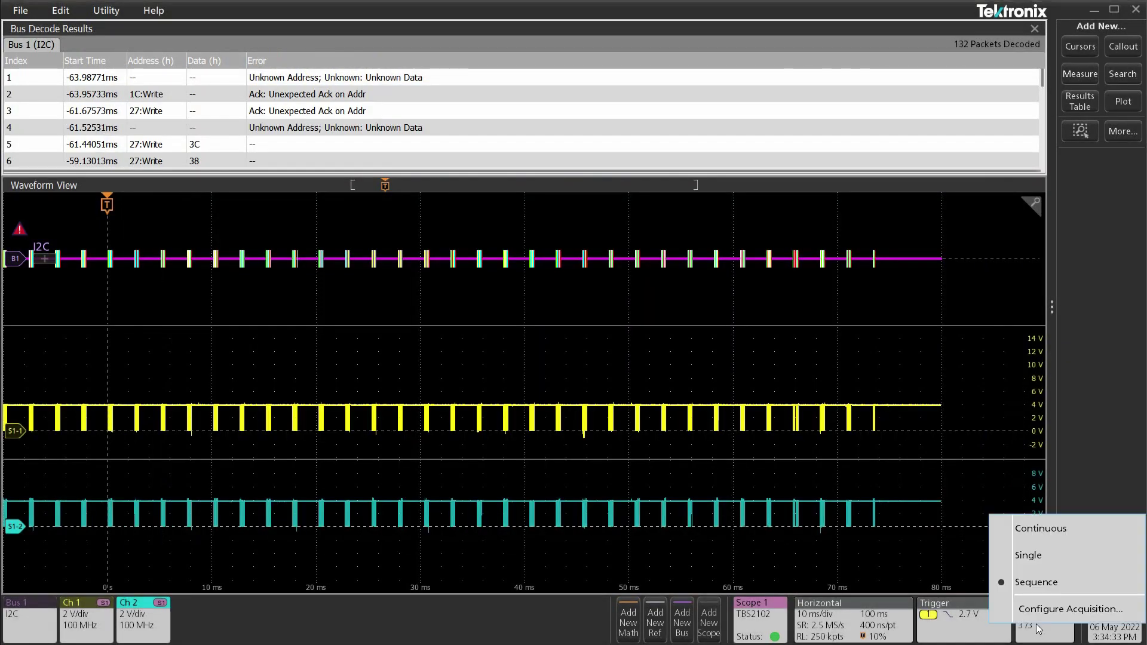
click(1055, 530)
click(1132, 618)
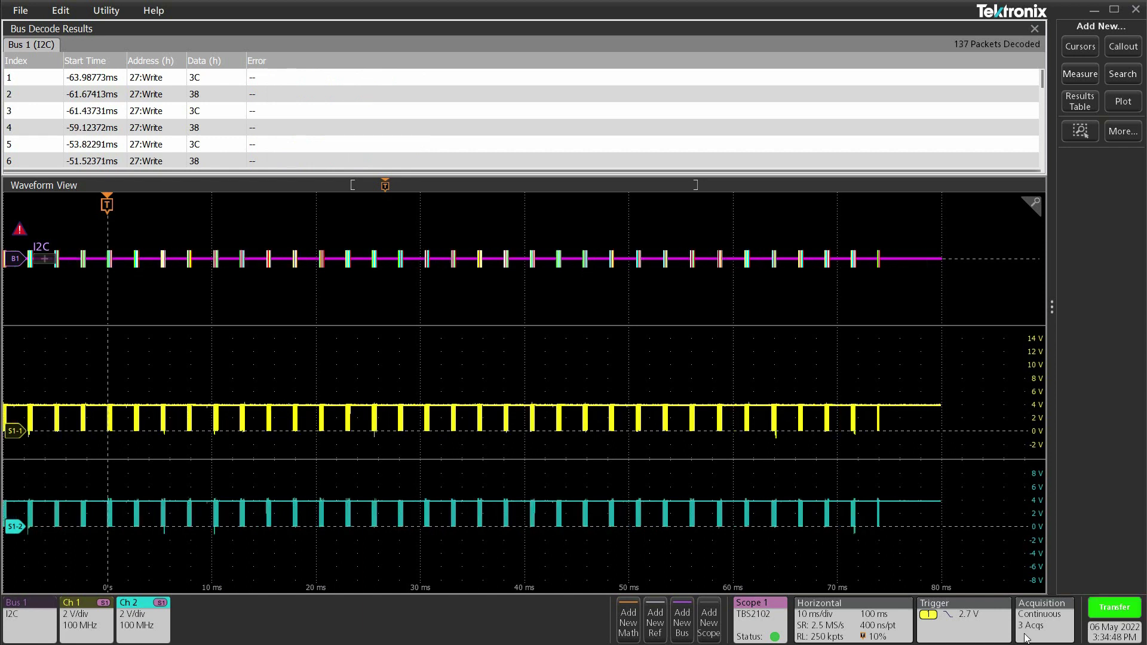
scroll(851, 125, down, 15)
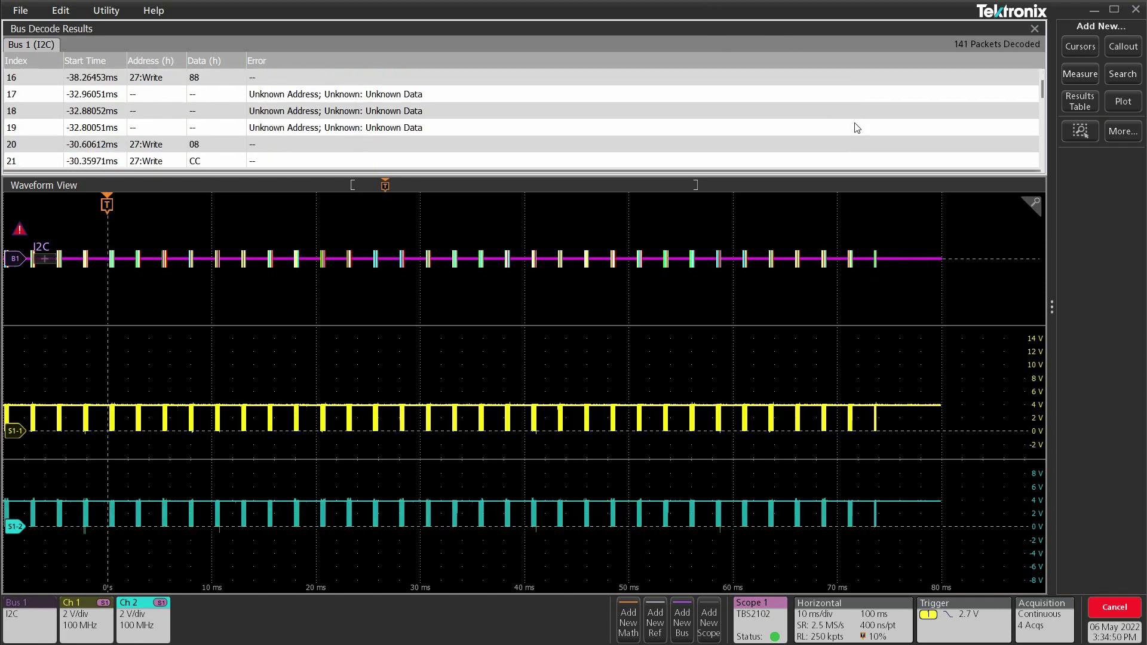
scroll(843, 155, up, 15)
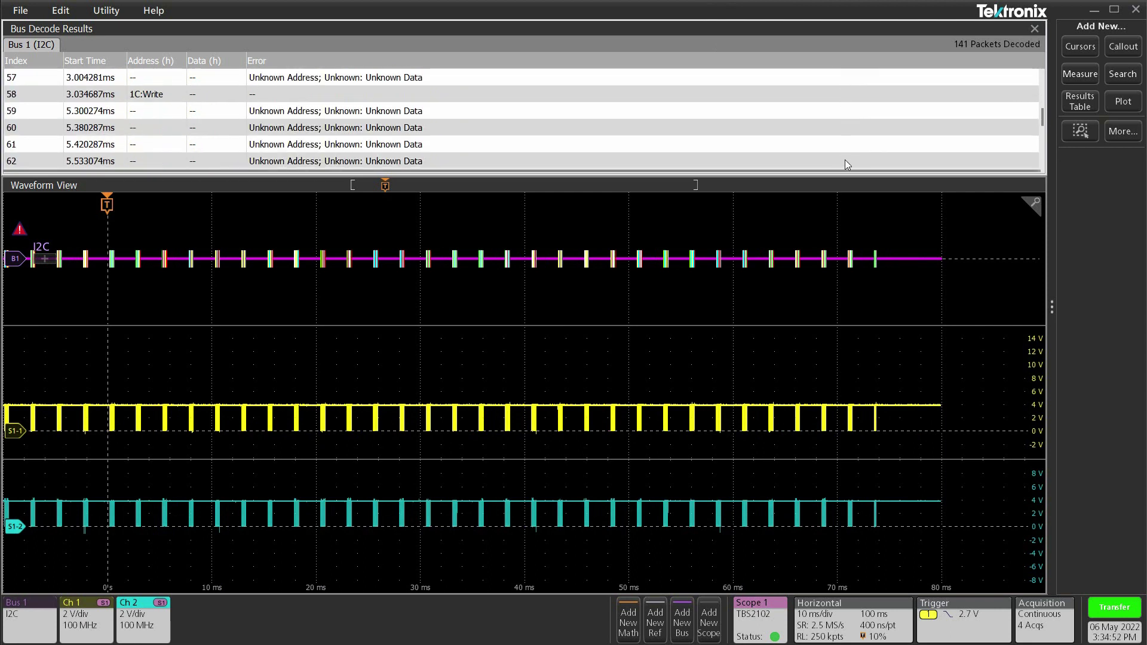
scroll(841, 163, down, 6)
scroll(832, 170, down, 2)
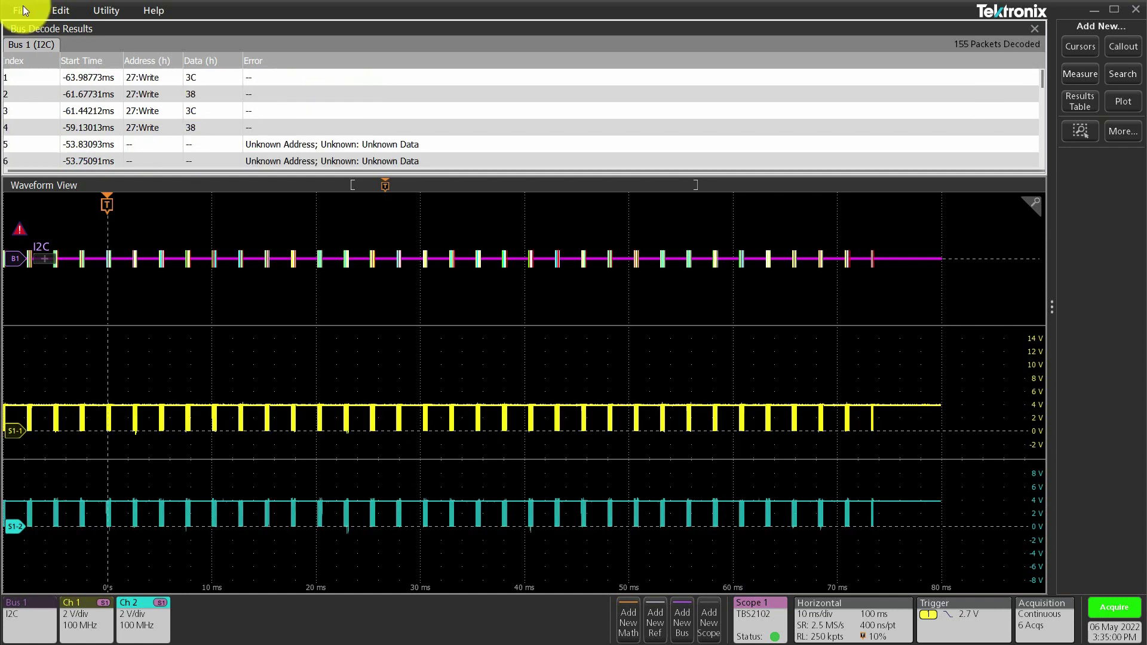
Step: Save As a Session, targeting TekDrive1 > My Files > v1.40 Continuous Acq i2c decode
click(25, 10)
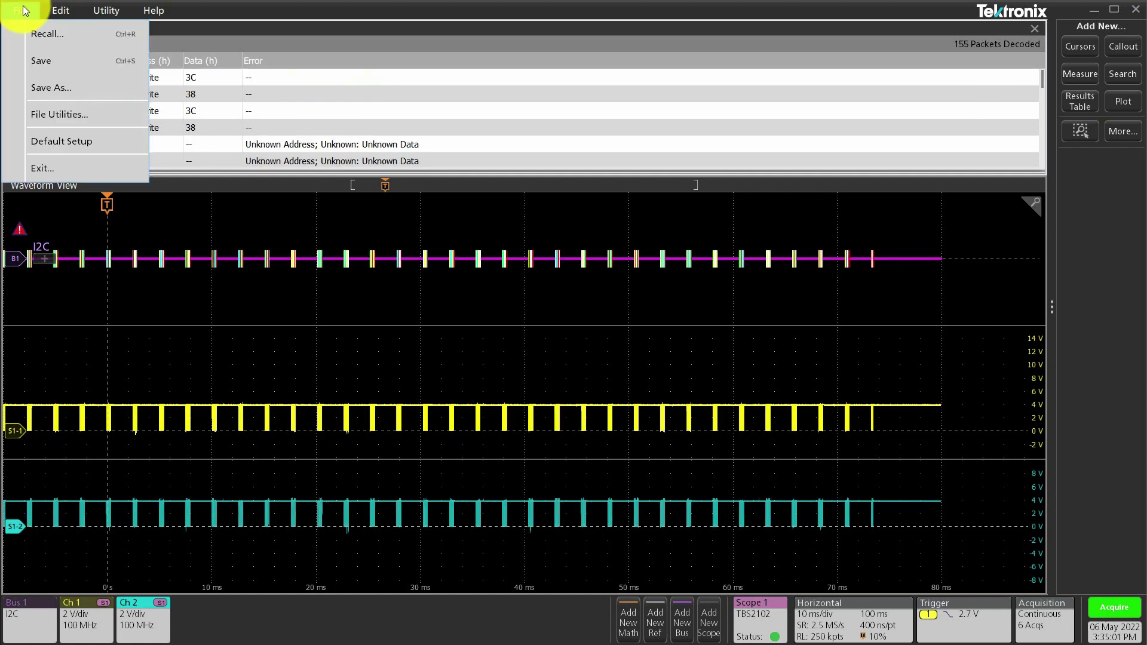
click(51, 88)
click(317, 328)
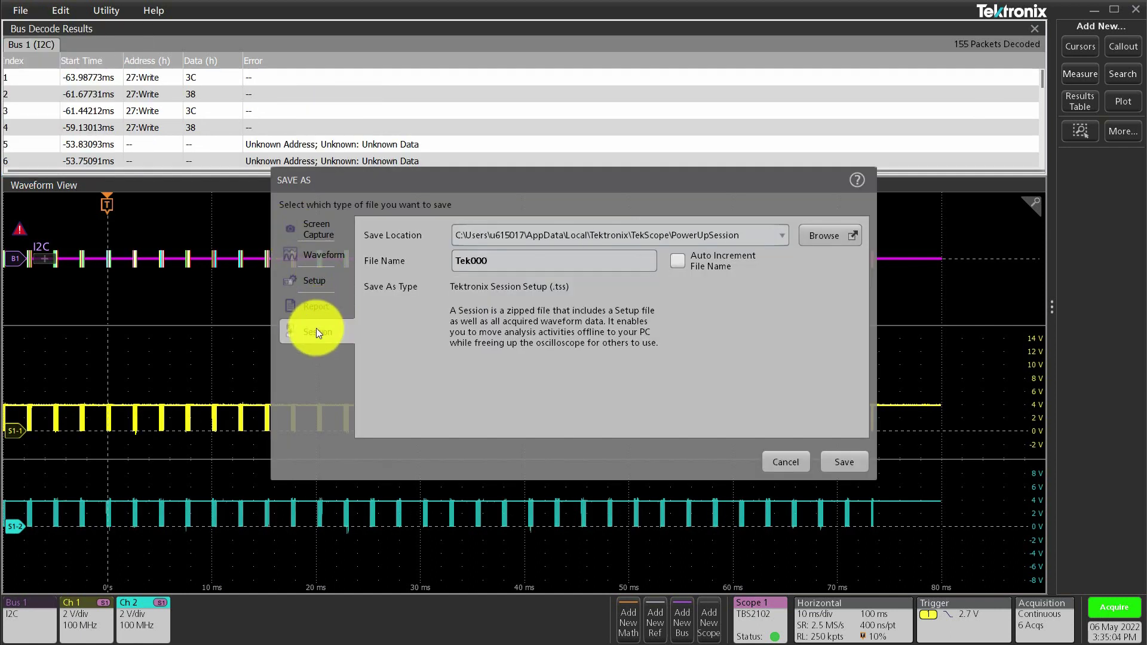
click(830, 239)
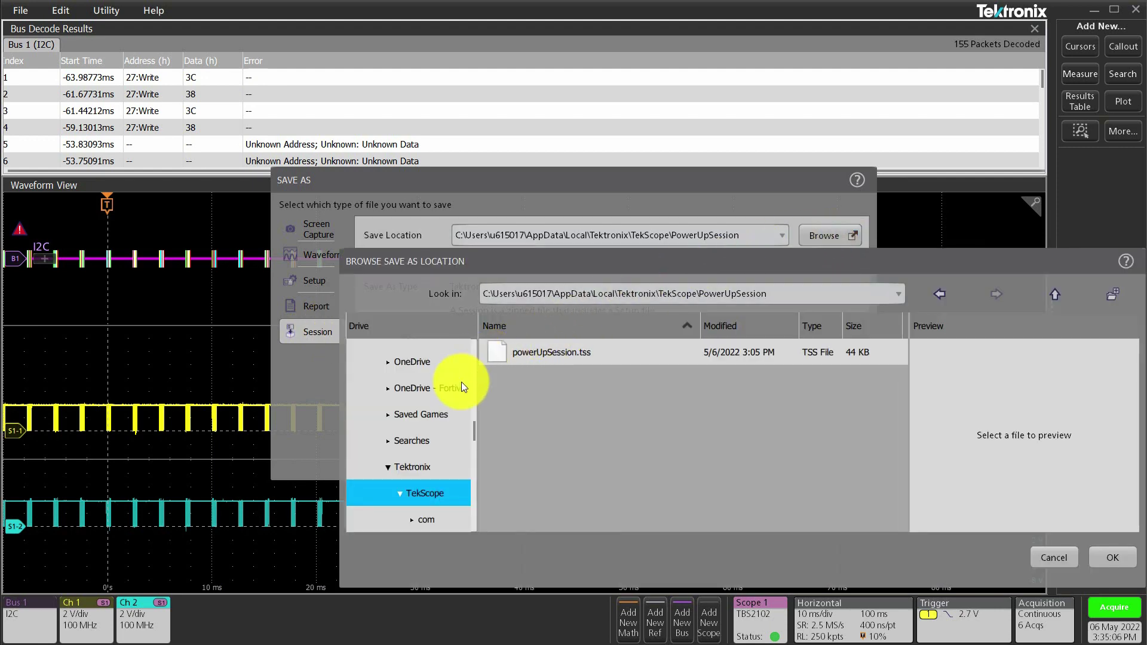
drag(471, 428, 360, 346)
click(353, 347)
click(390, 376)
click(562, 348)
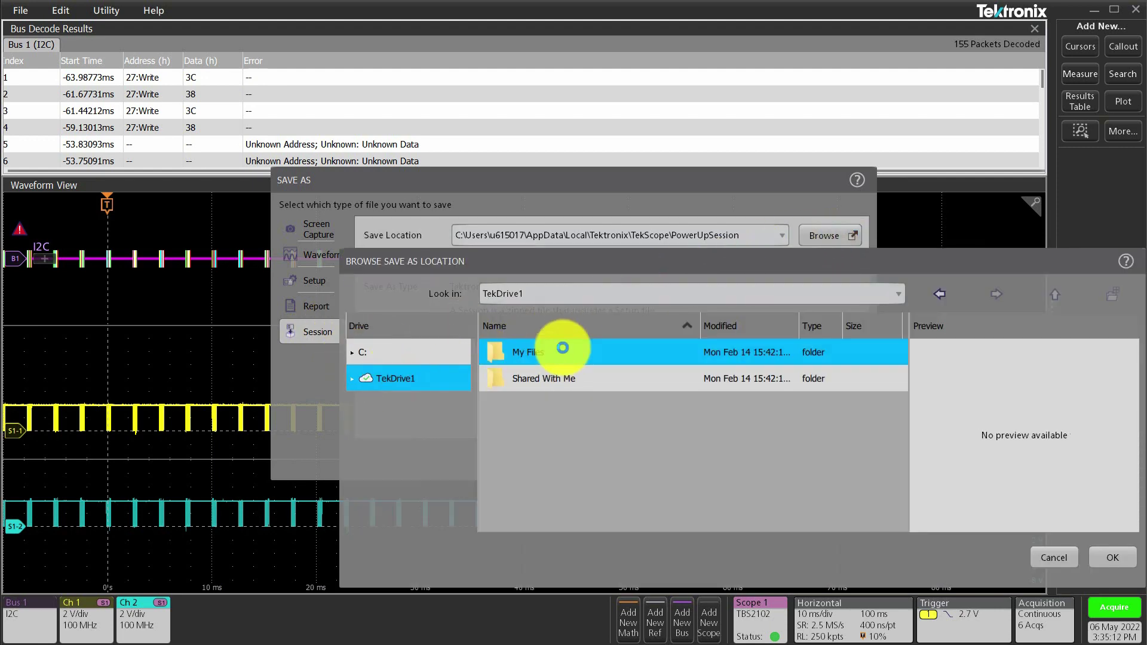
double_click(562, 348)
double_click(591, 383)
key(Return)
Step: Name the session file 'i2c decode' and save it
double_click(526, 266)
text(i2d)
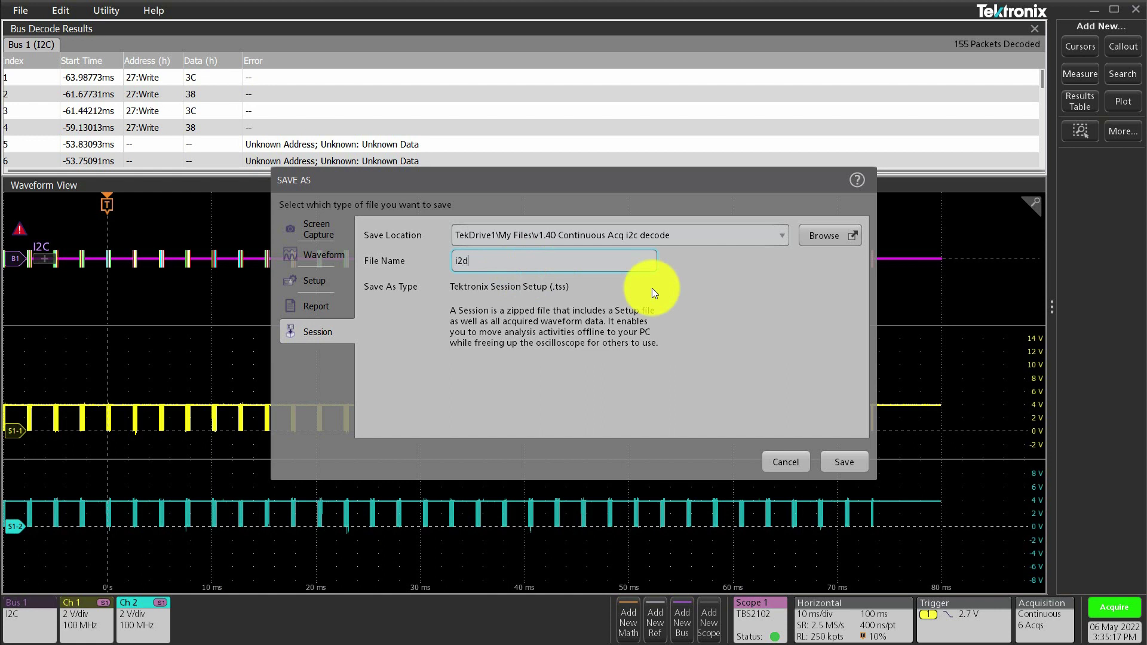
key(BackSpace)
text(c decode)
click(844, 466)
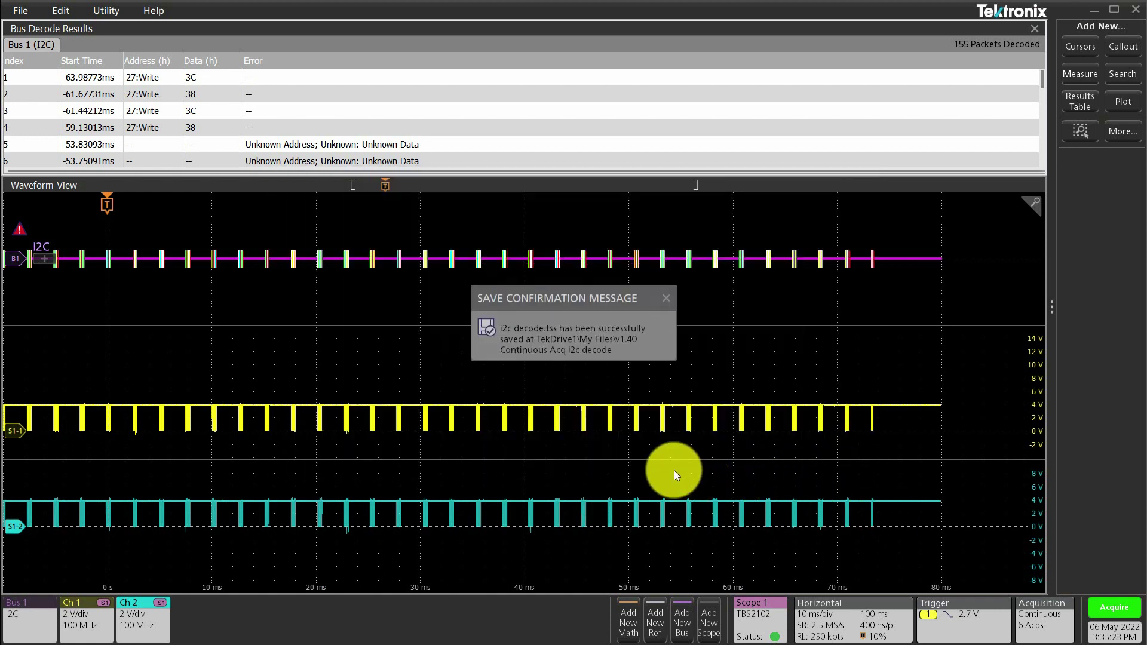
click(663, 295)
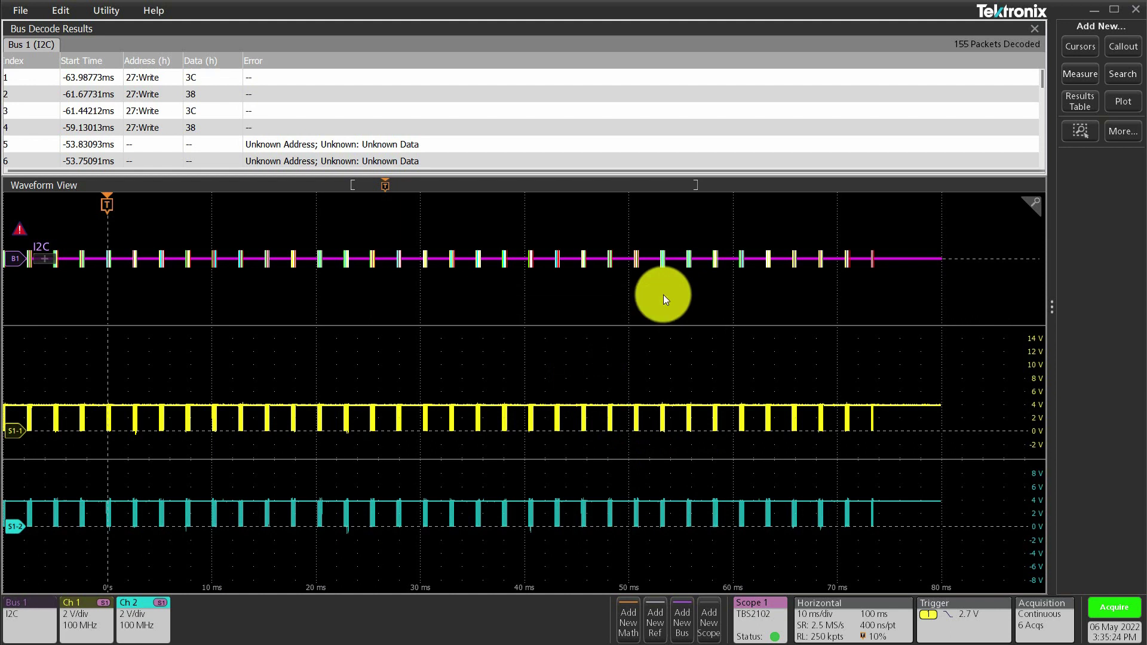